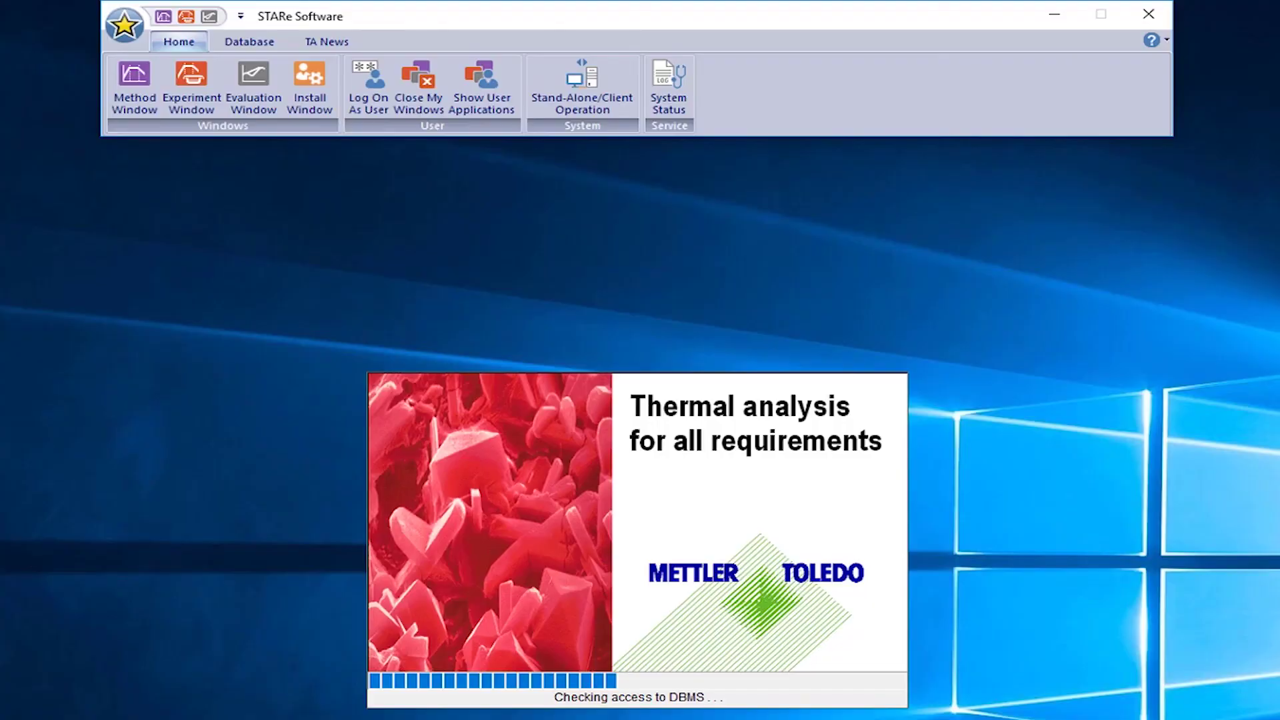
- Log on as Smith and show the installation window's System Configuration settings
text(Smith)
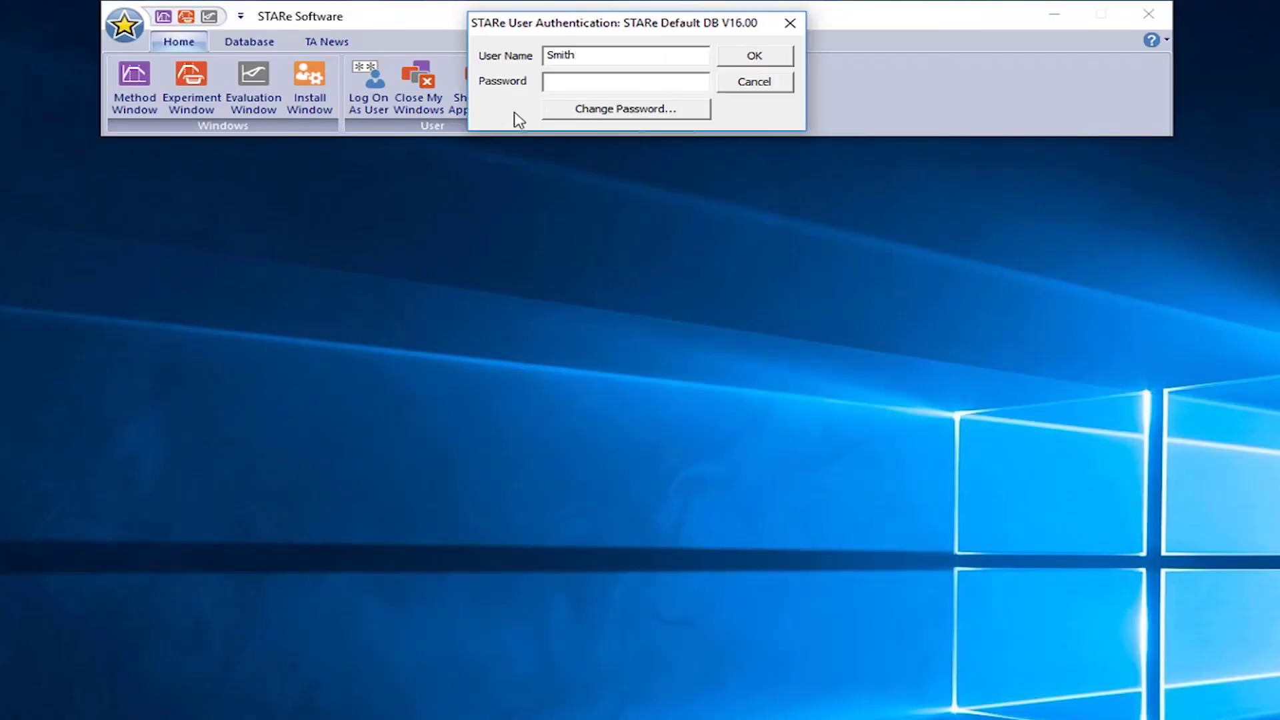
key(Tab)
text(********)
click(745, 66)
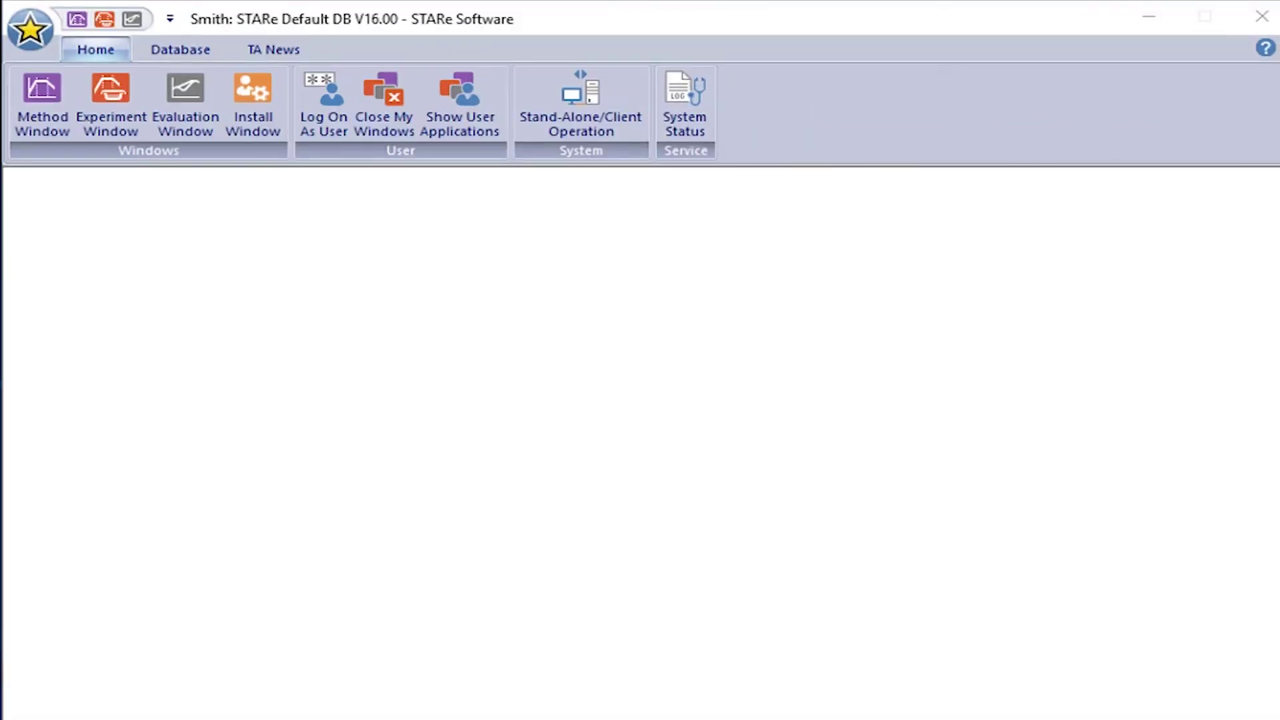
click(267, 84)
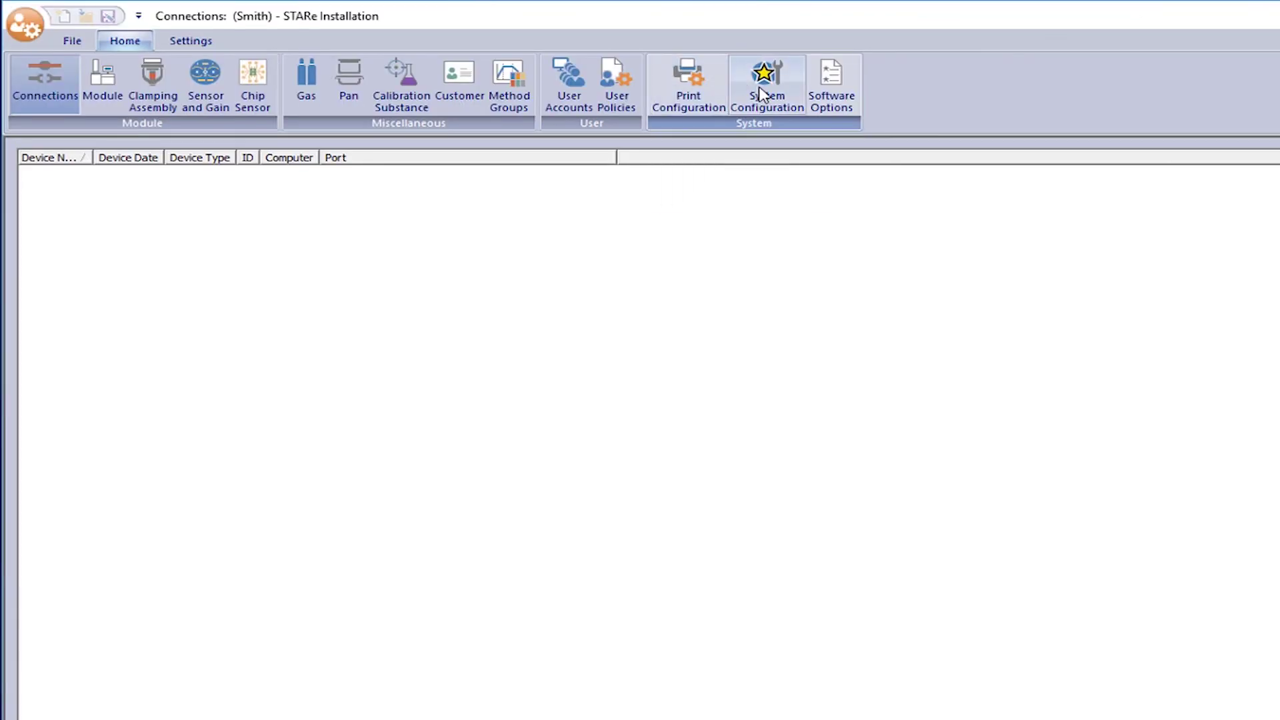
click(764, 93)
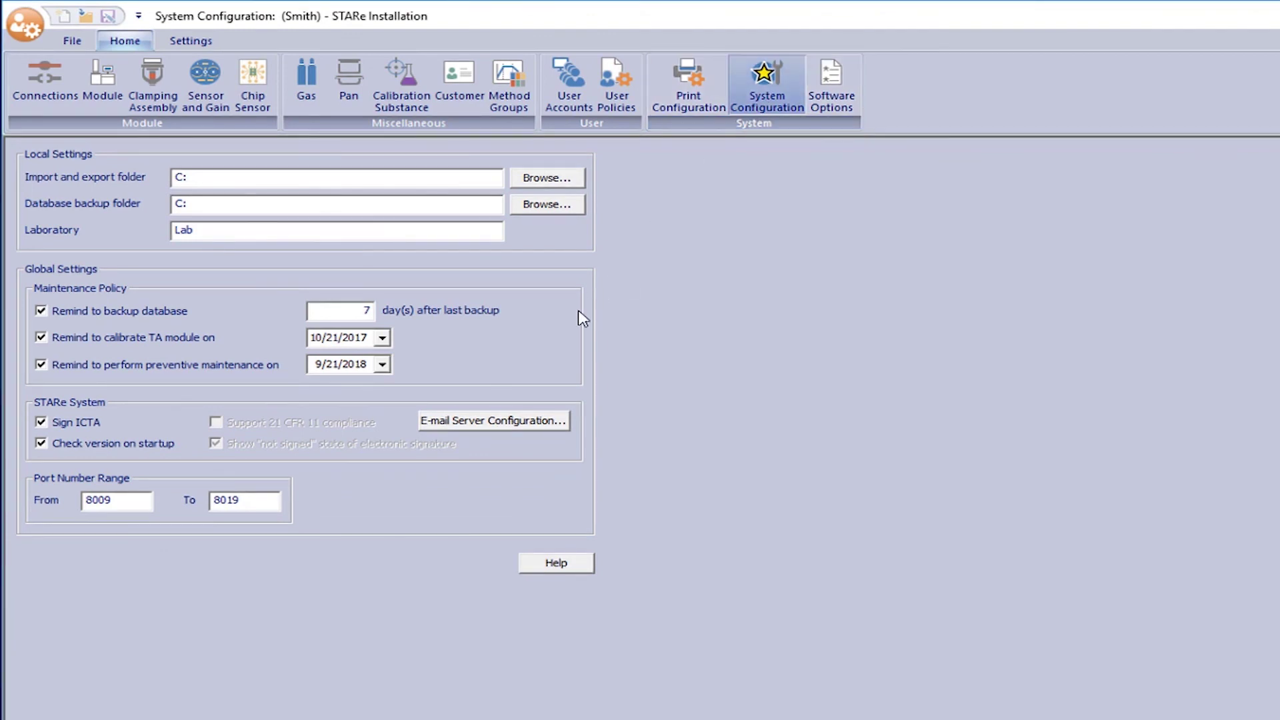
click(484, 426)
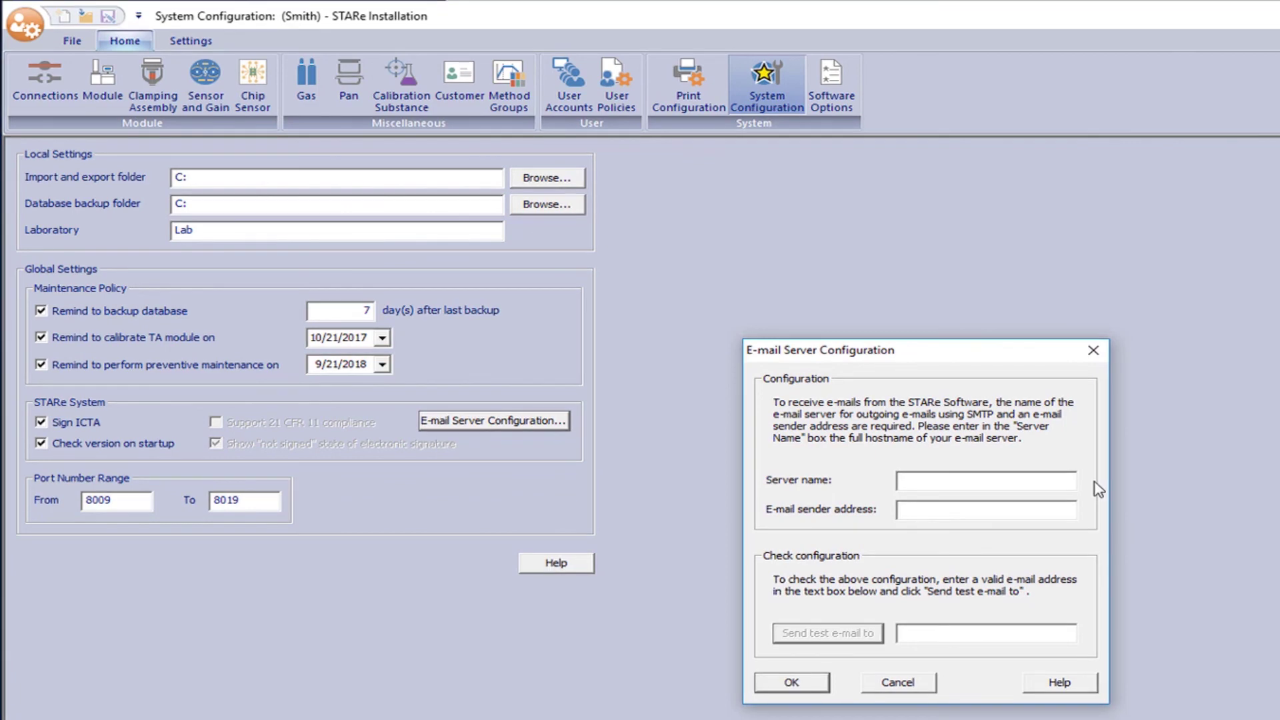
text(outlo)
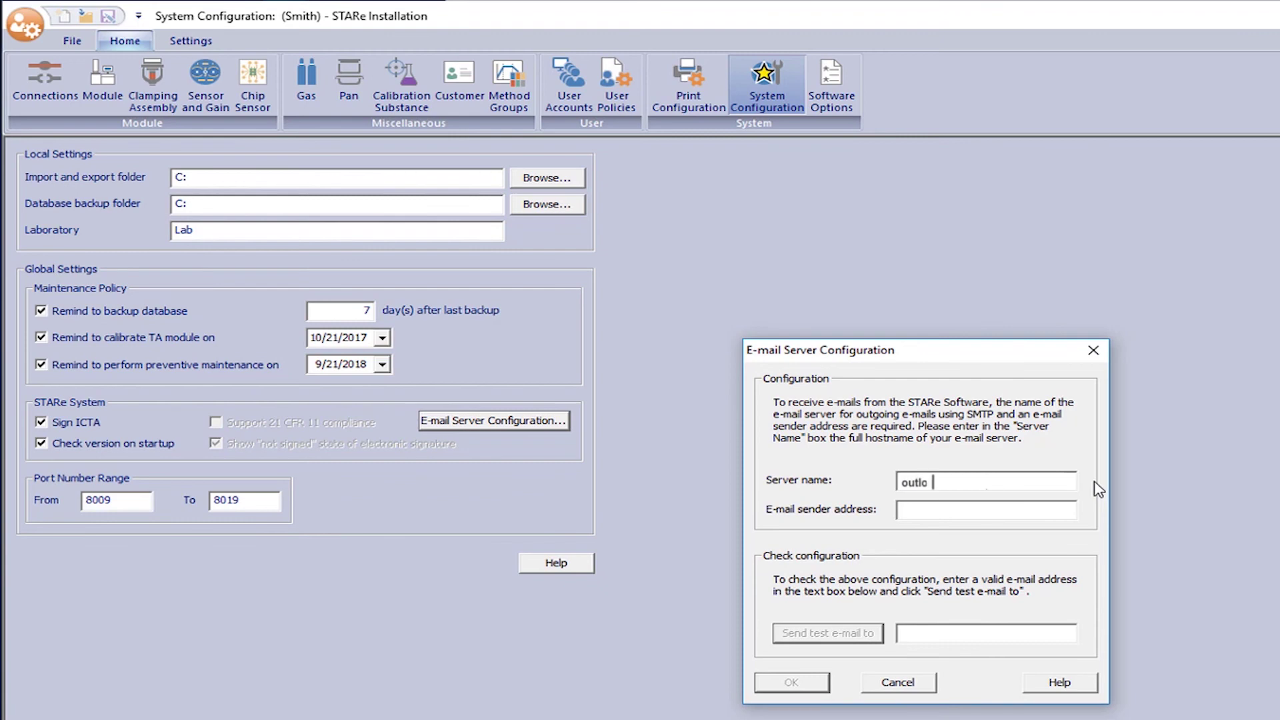
text(ok.mt.com)
click(1059, 514)
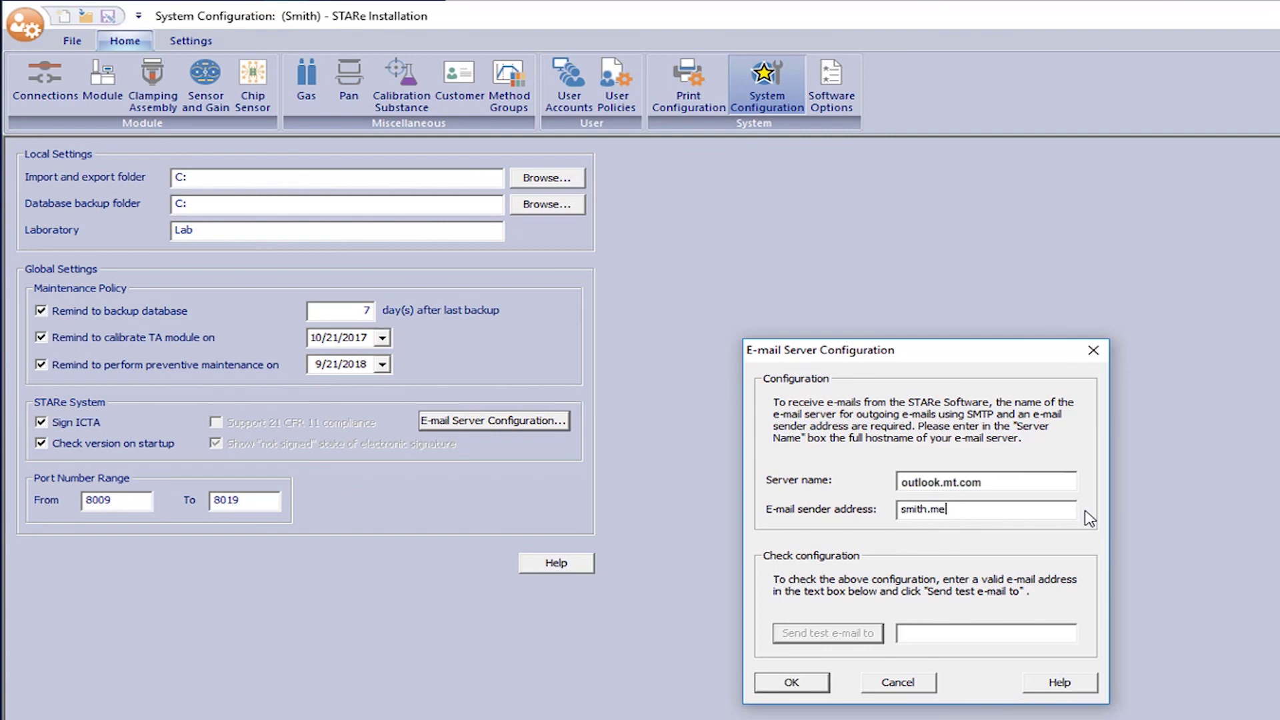
click(1062, 634)
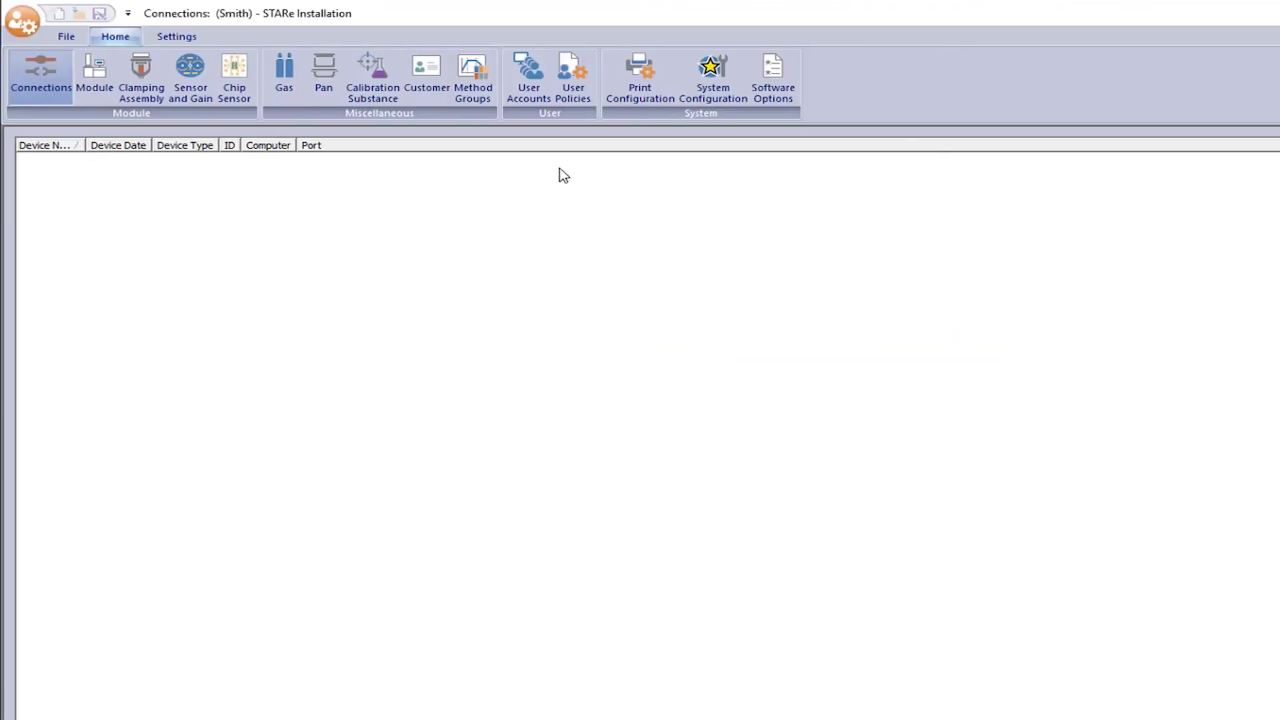
click(530, 96)
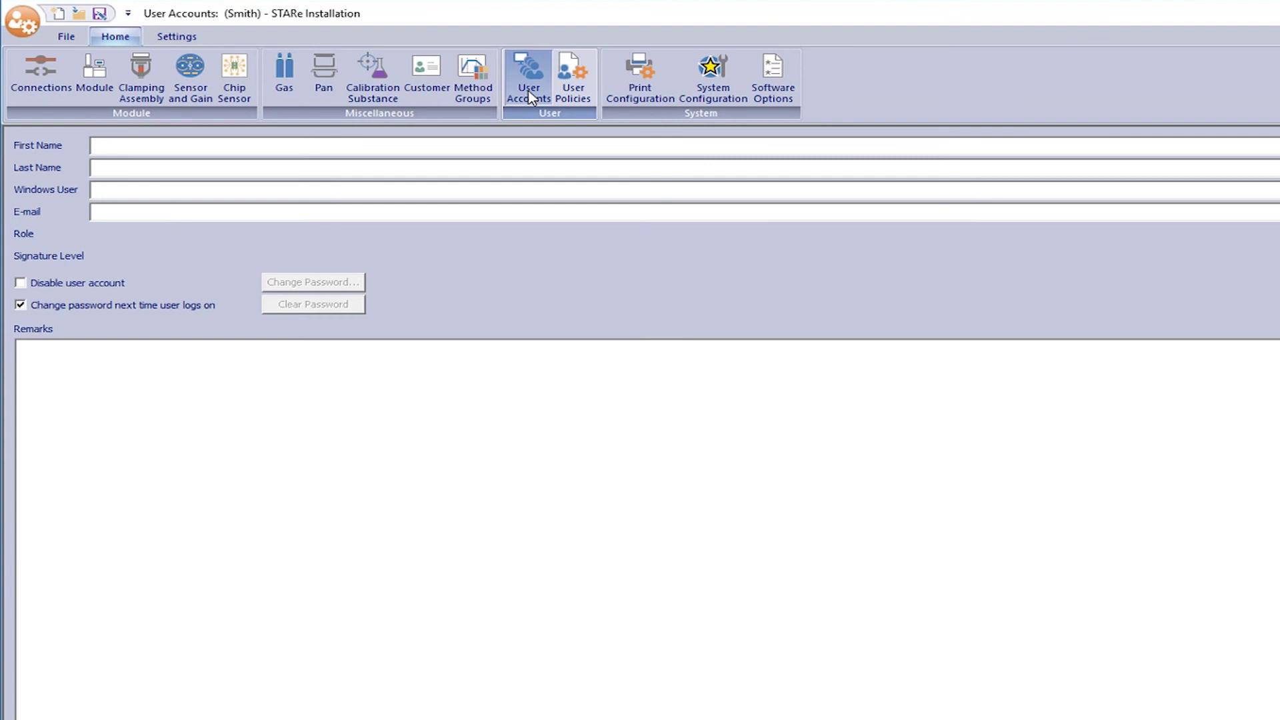
click(78, 14)
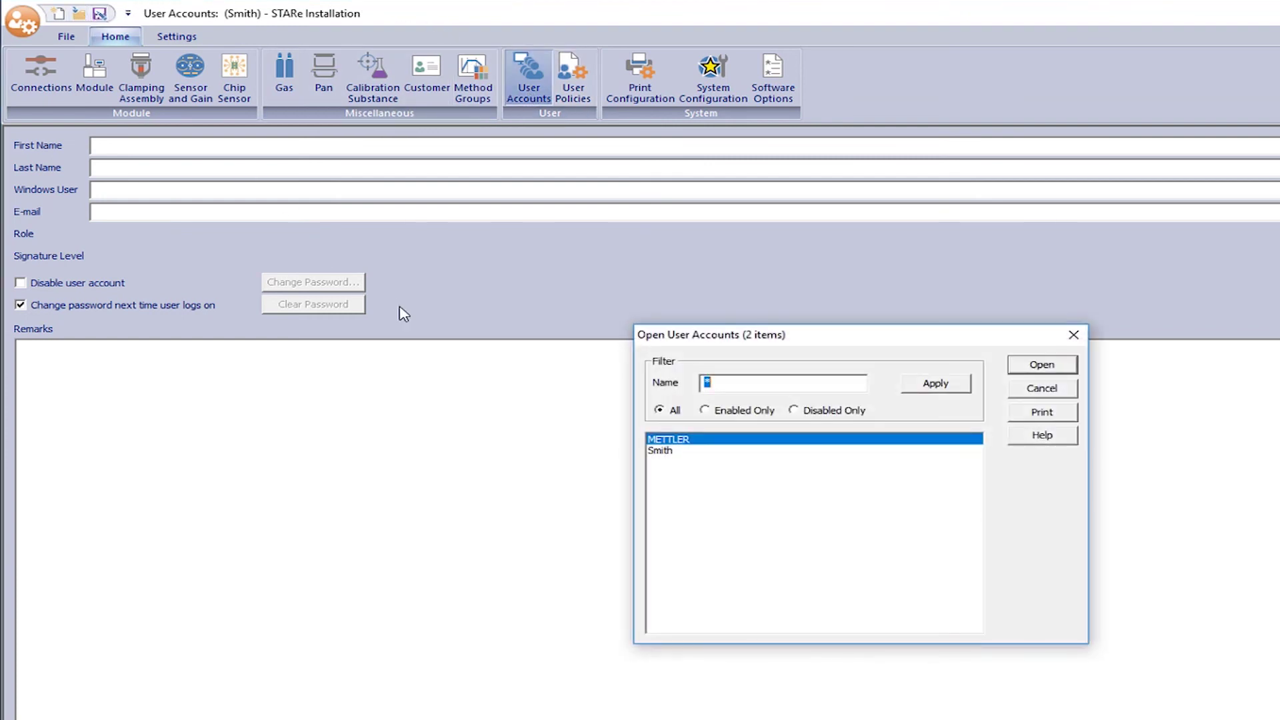
double_click(657, 451)
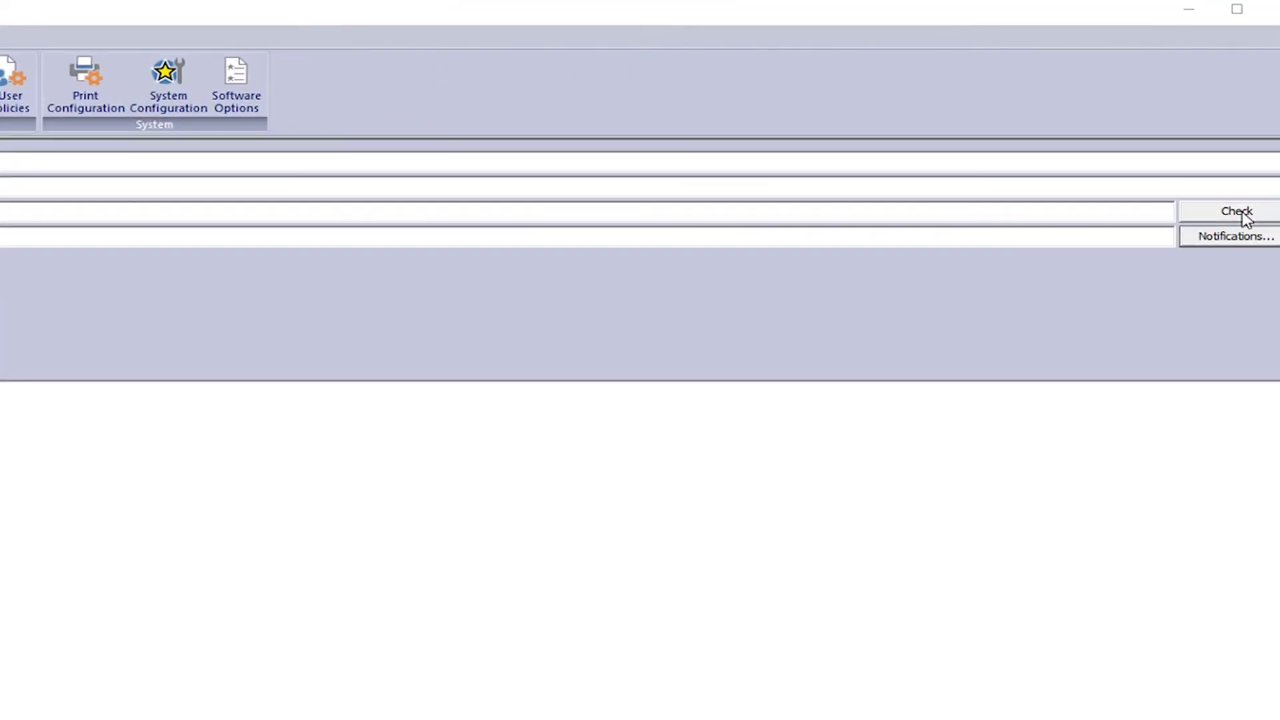
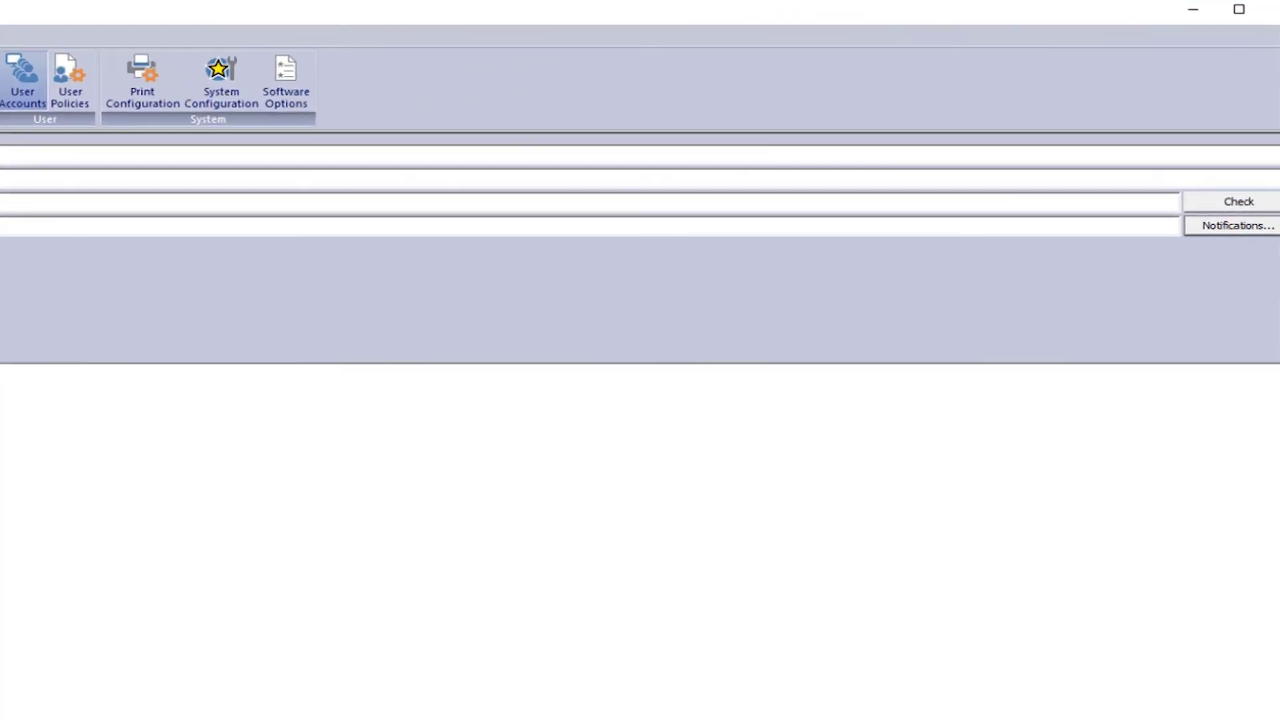
click(1193, 241)
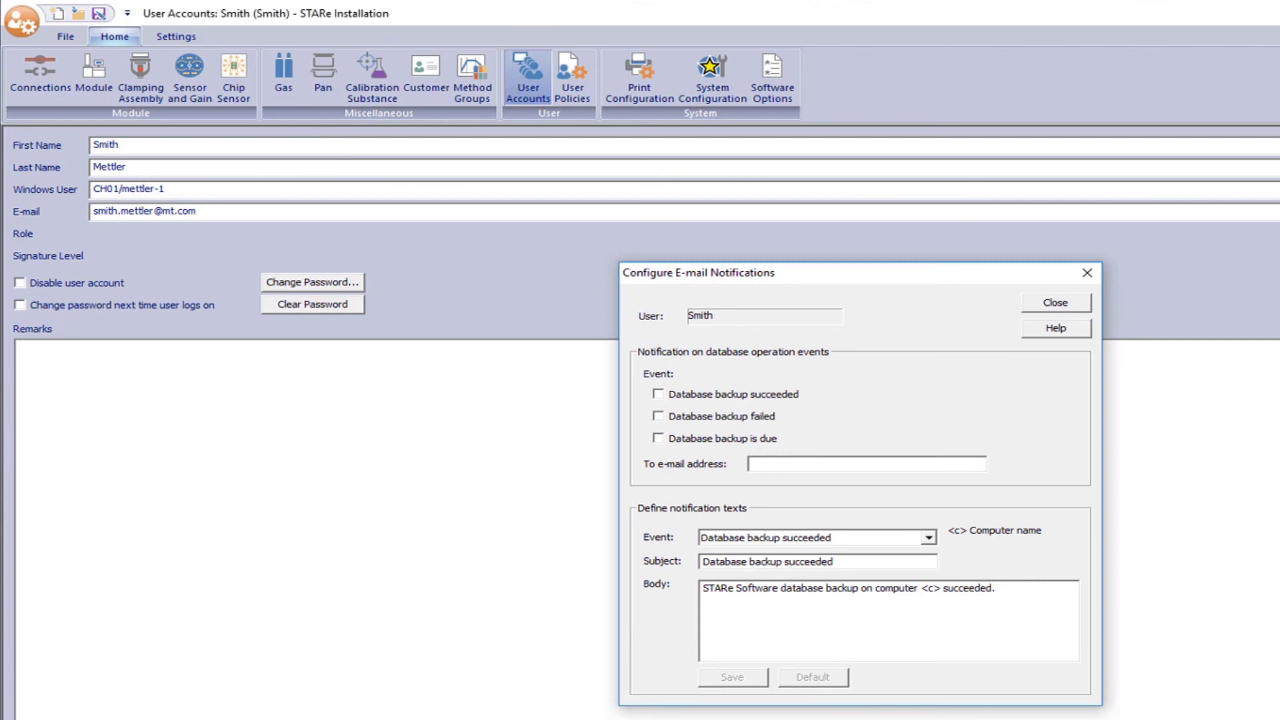
click(660, 395)
click(658, 417)
click(659, 439)
click(783, 465)
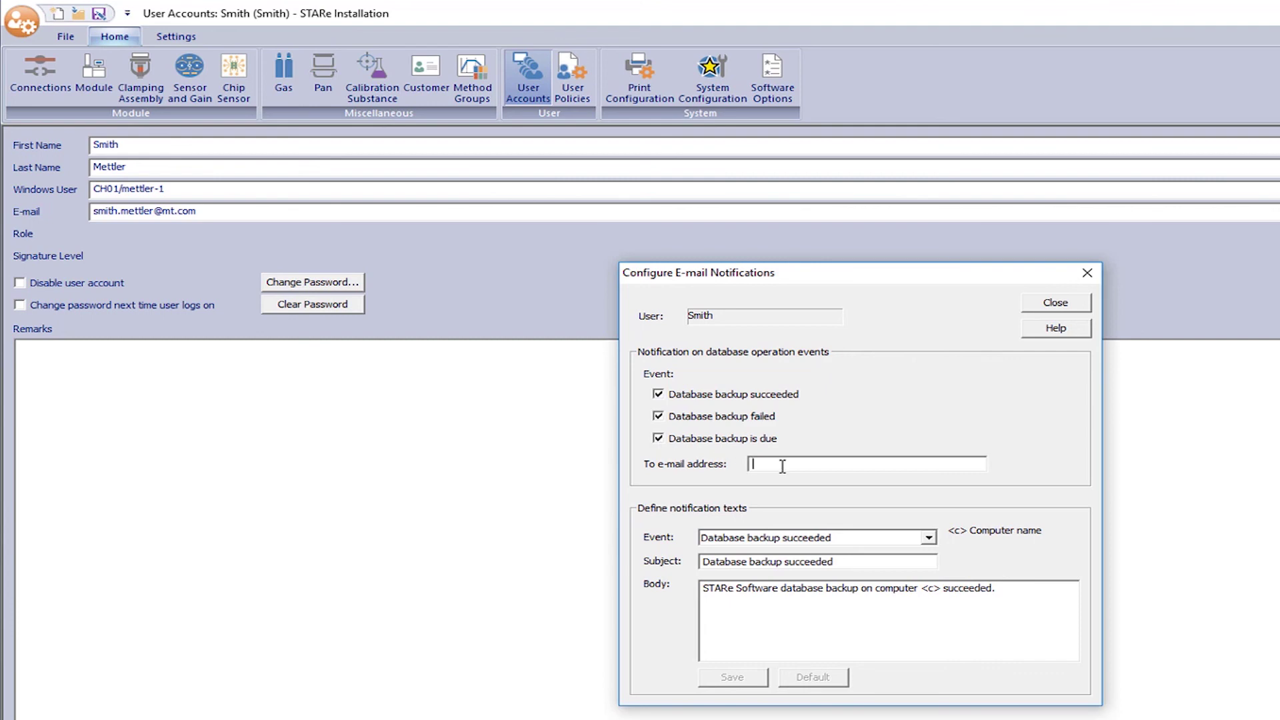
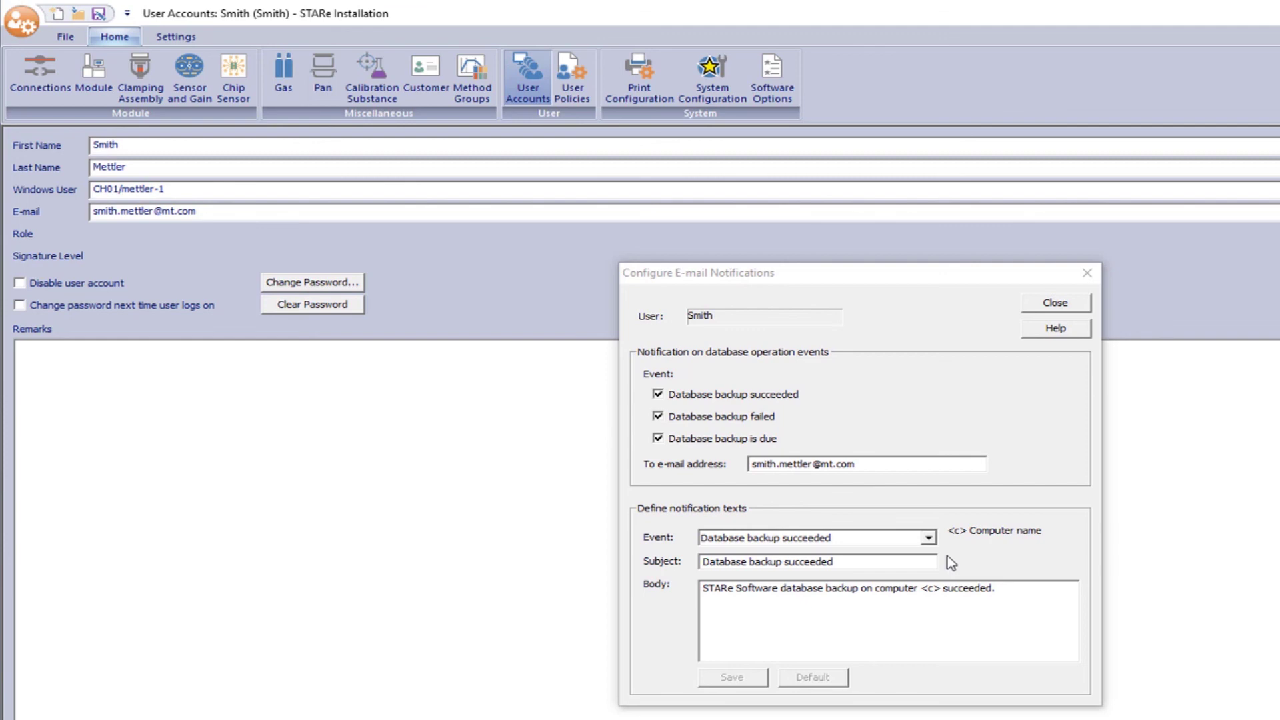
- Save the notification text for the Measurement completed event
click(929, 541)
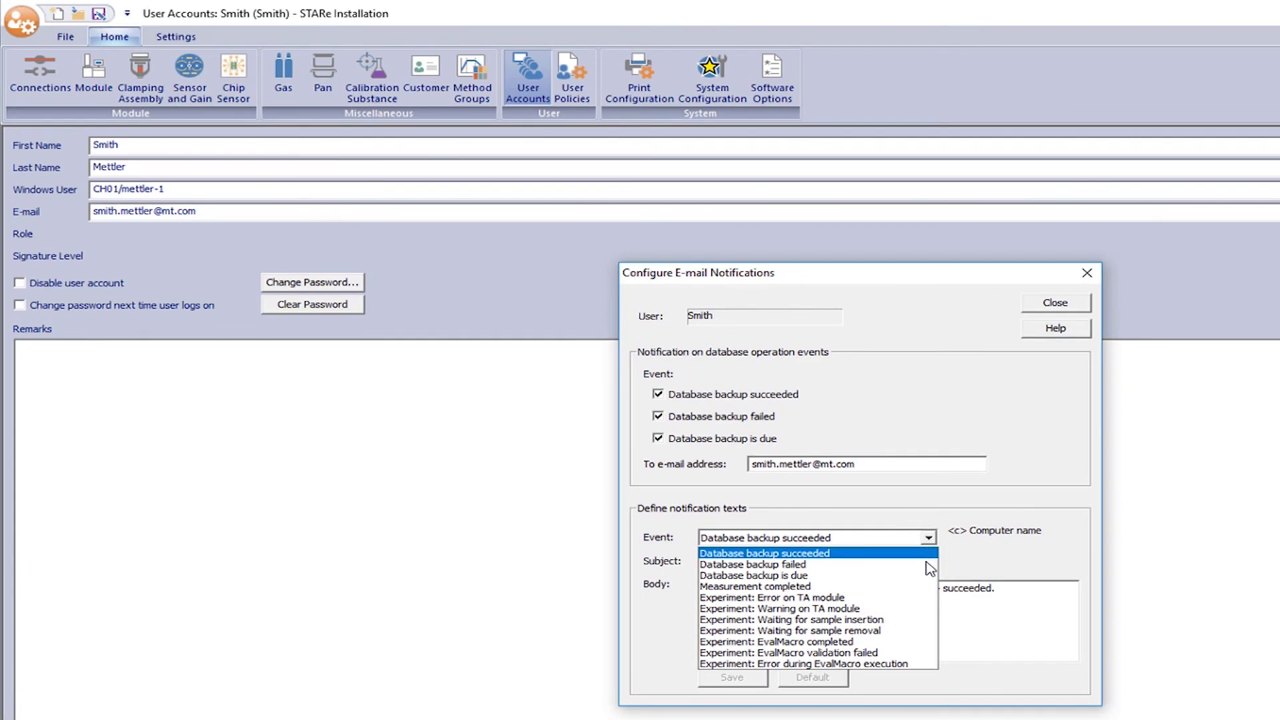
click(925, 587)
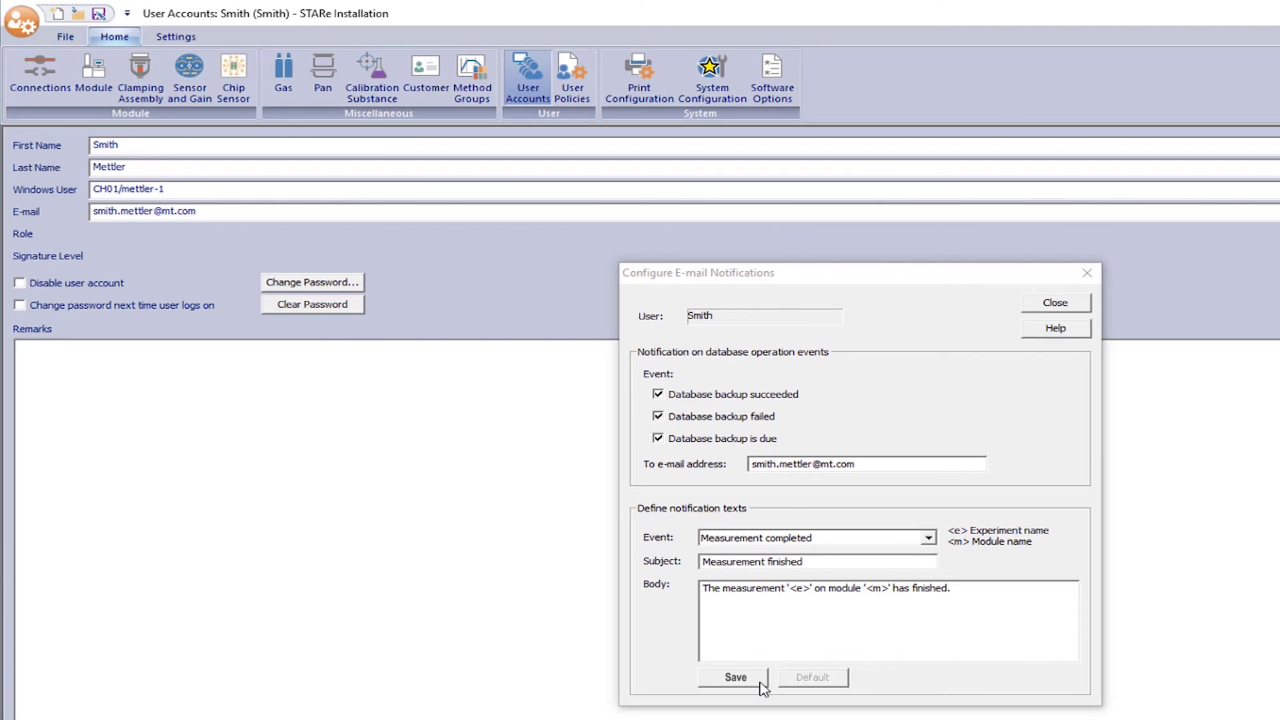
click(759, 682)
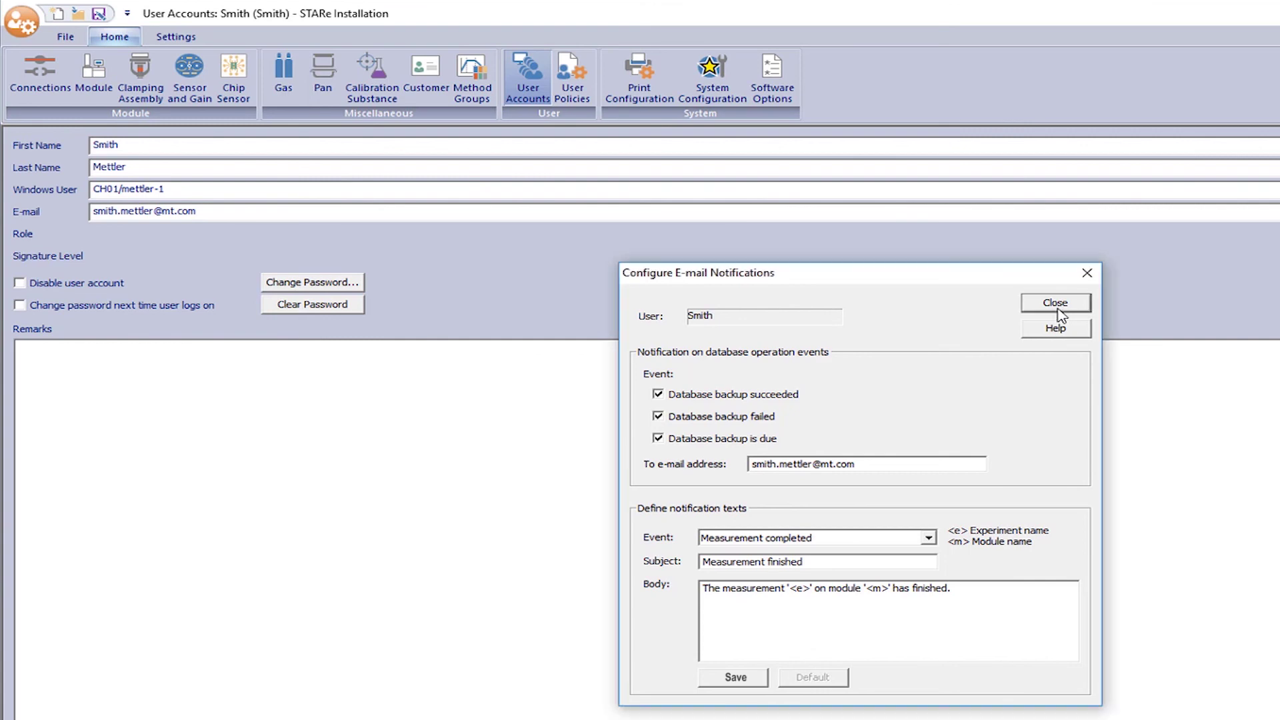
- Close the notification settings and show the actions for pending experiment 104
click(1056, 303)
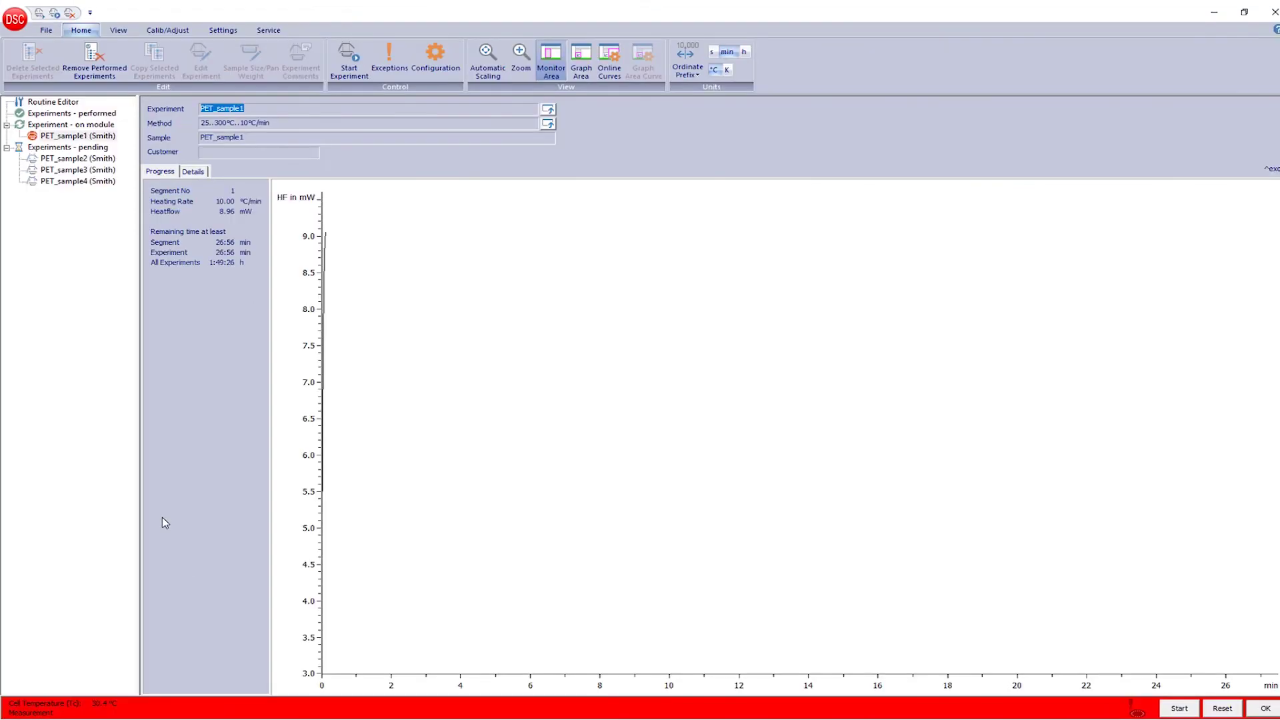
click(63, 147)
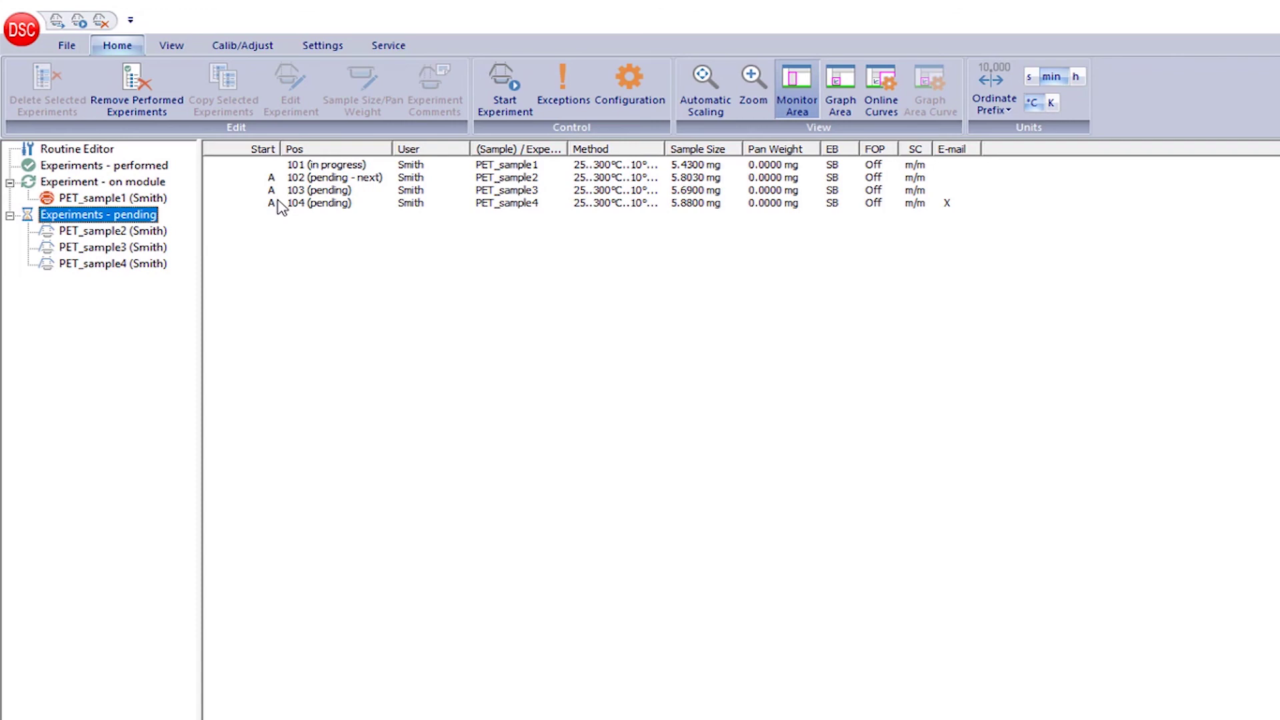
click(278, 203)
right_click(279, 203)
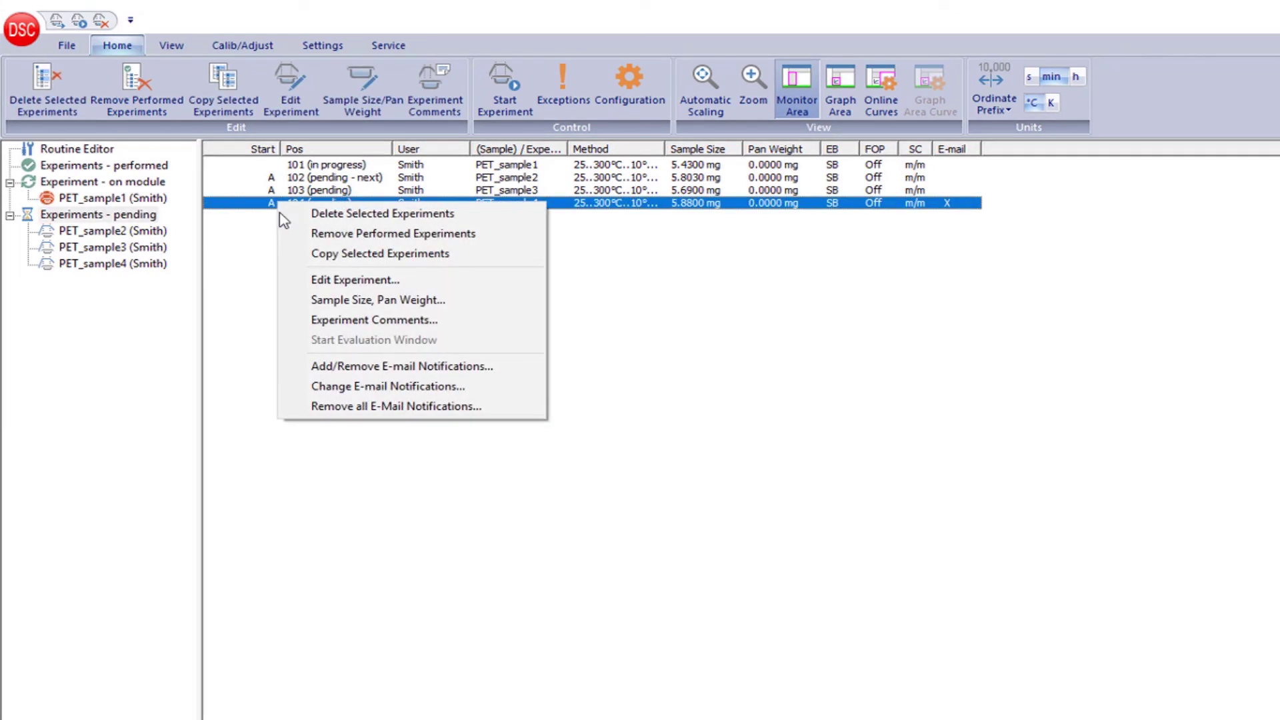
click(321, 366)
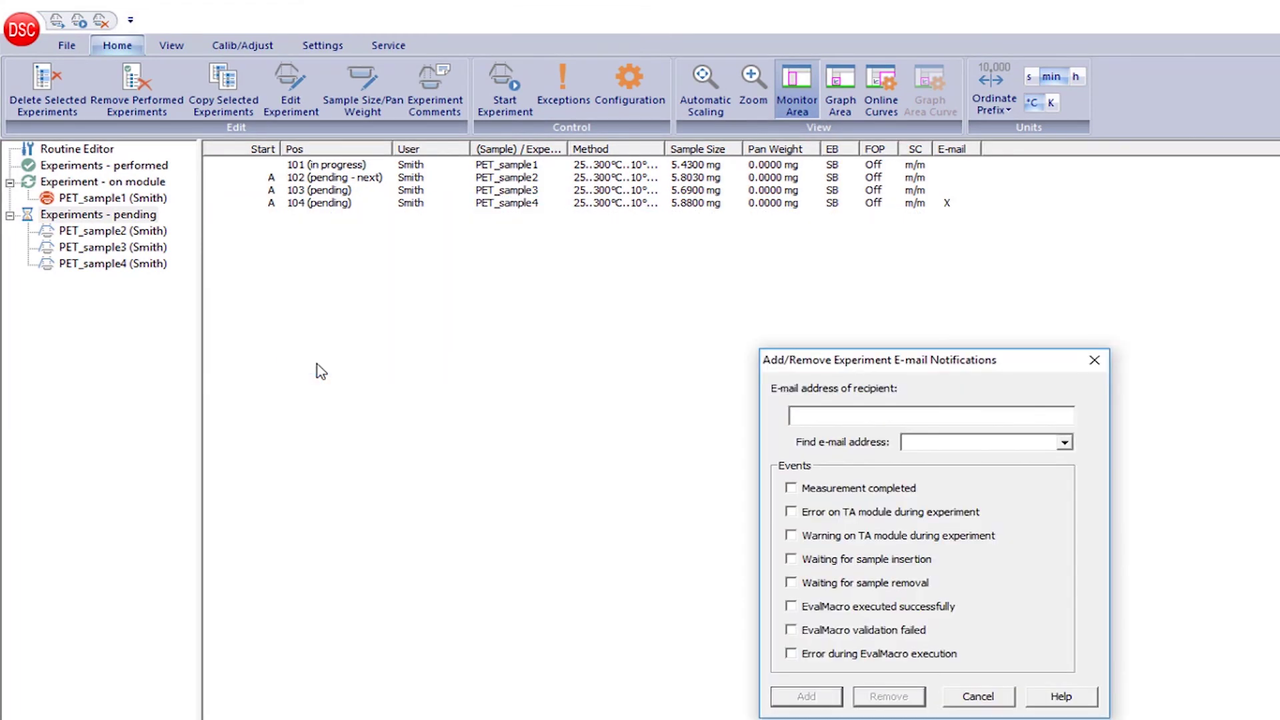
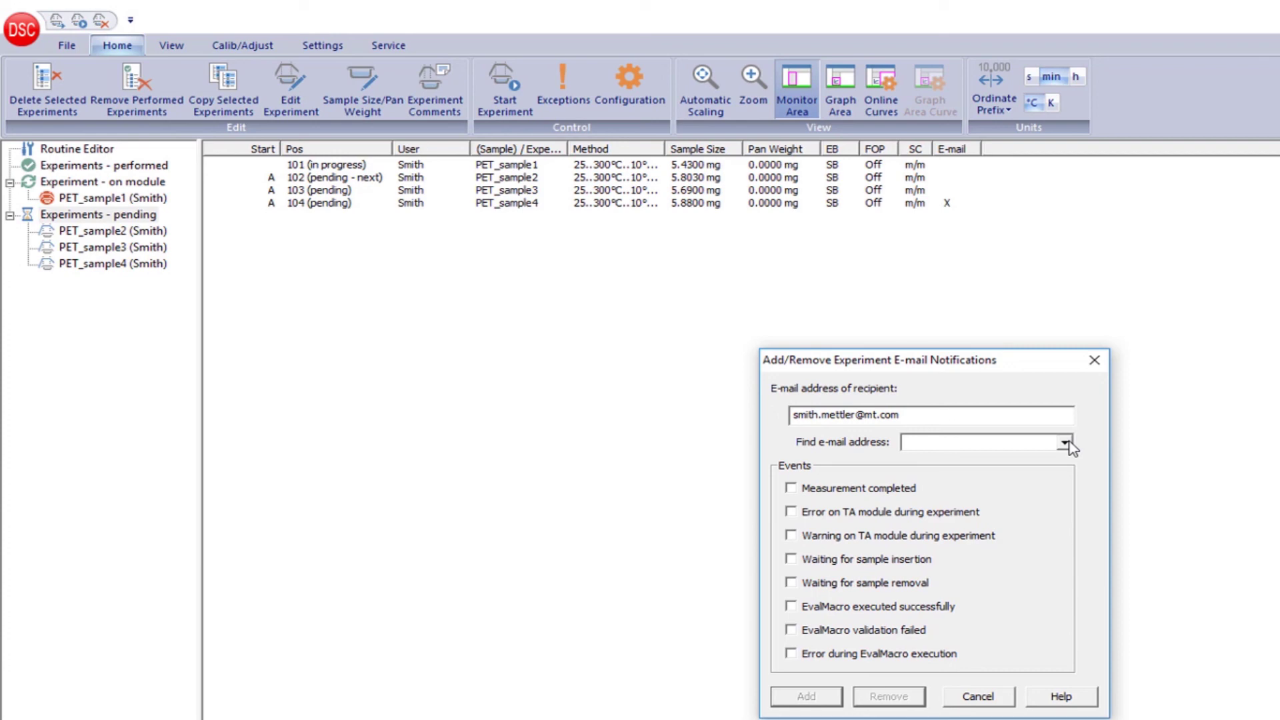
click(1065, 443)
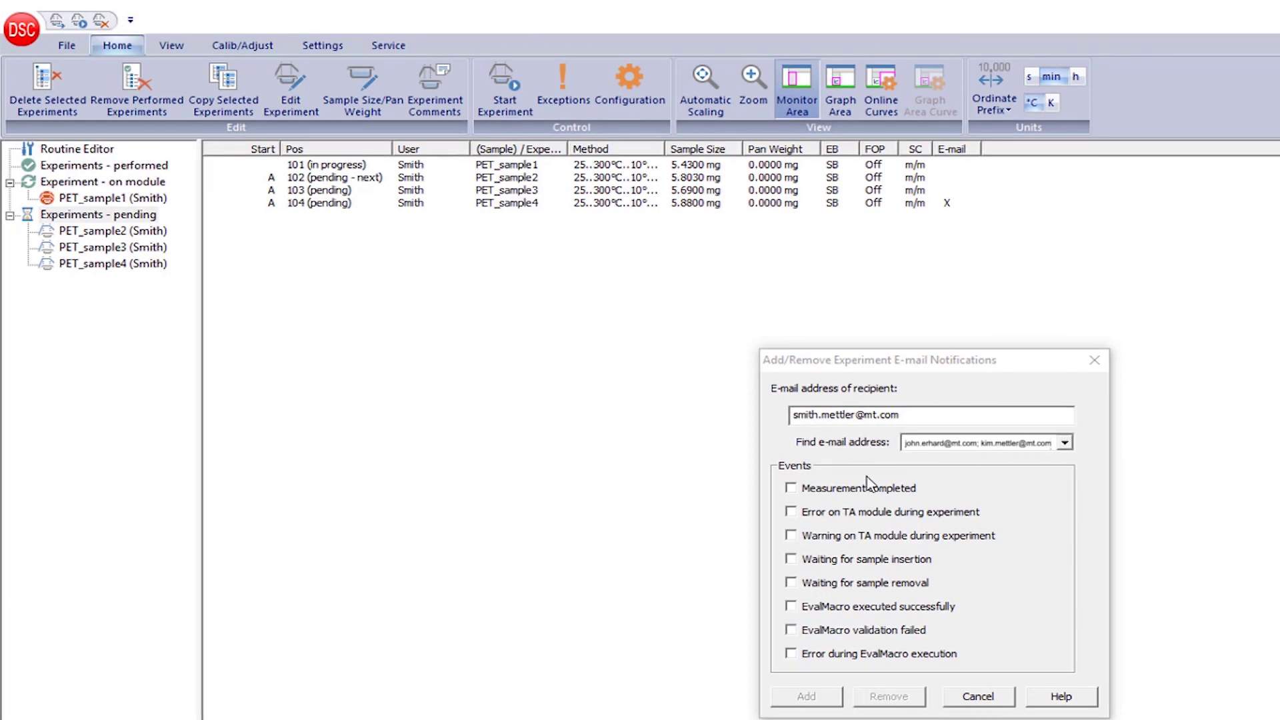
click(791, 489)
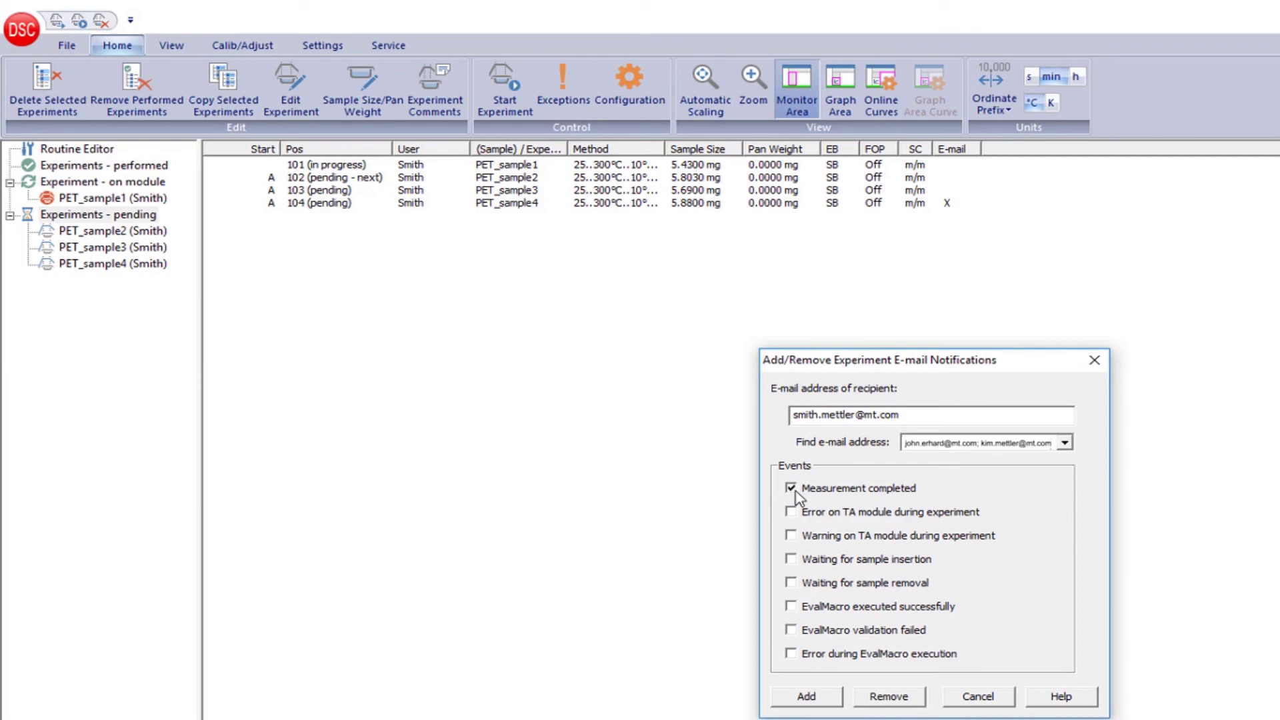